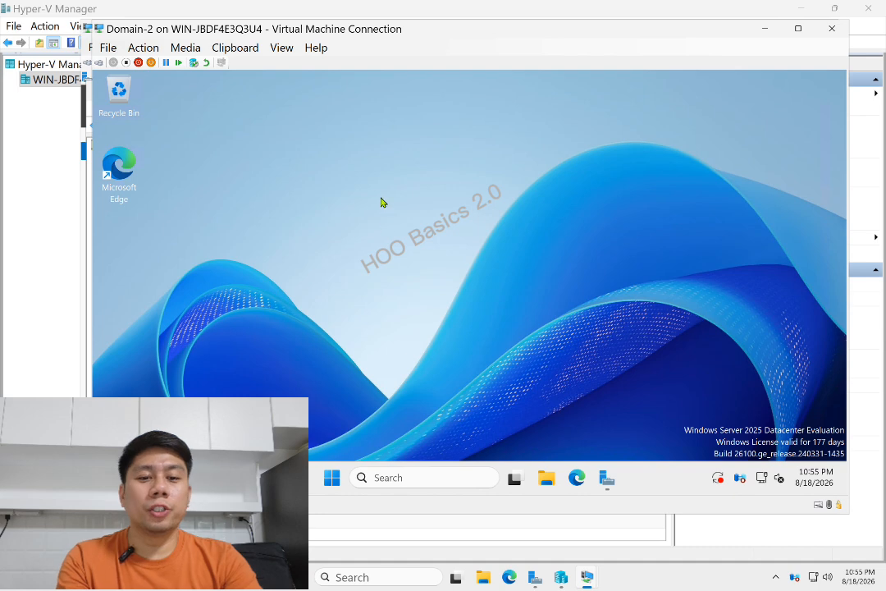
pyautogui.rightClick(382, 199)
pyautogui.click(411, 256)
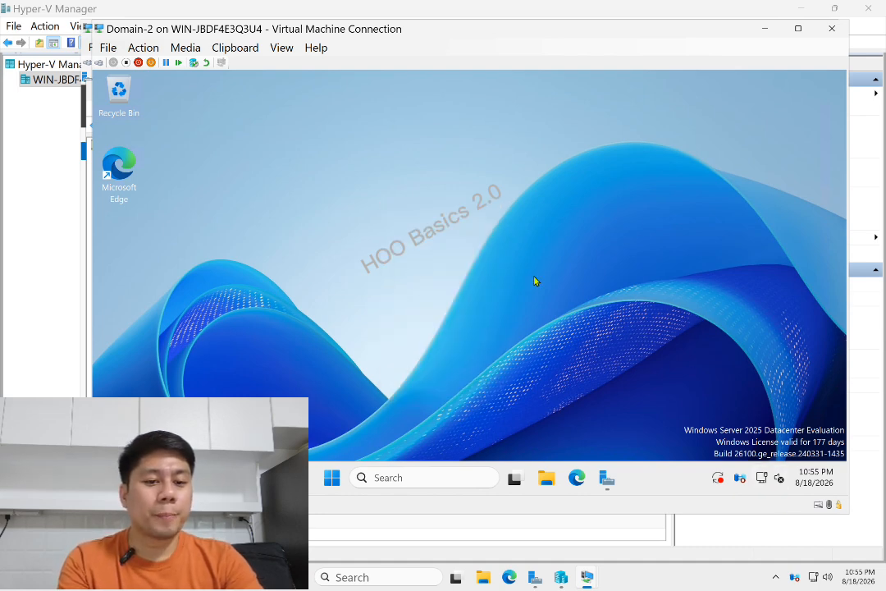
pyautogui.rightClick(510, 220)
pyautogui.click(562, 279)
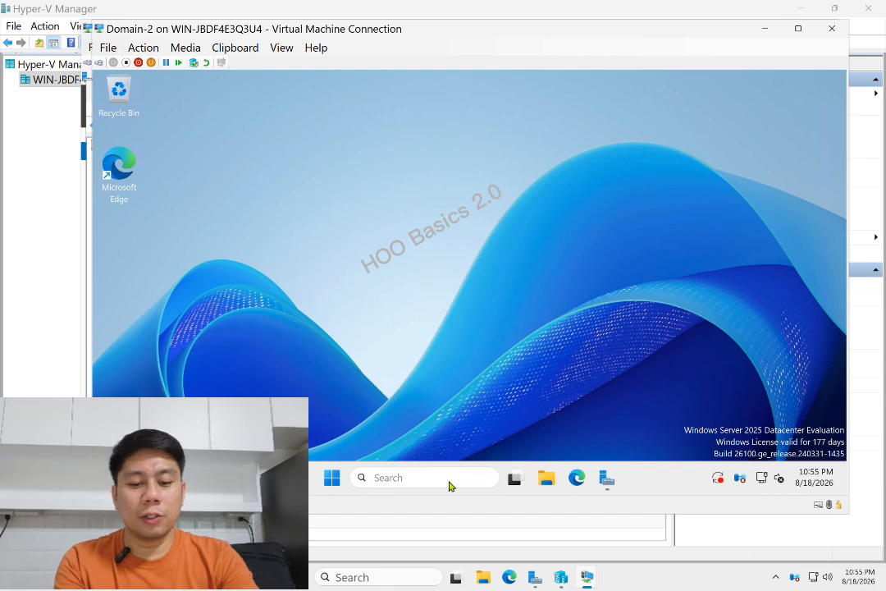
# Open the Network and Sharing Center from Control Panel on the Domain-2 virtual machine
pyautogui.click(450, 484)
pyautogui.write('cont')
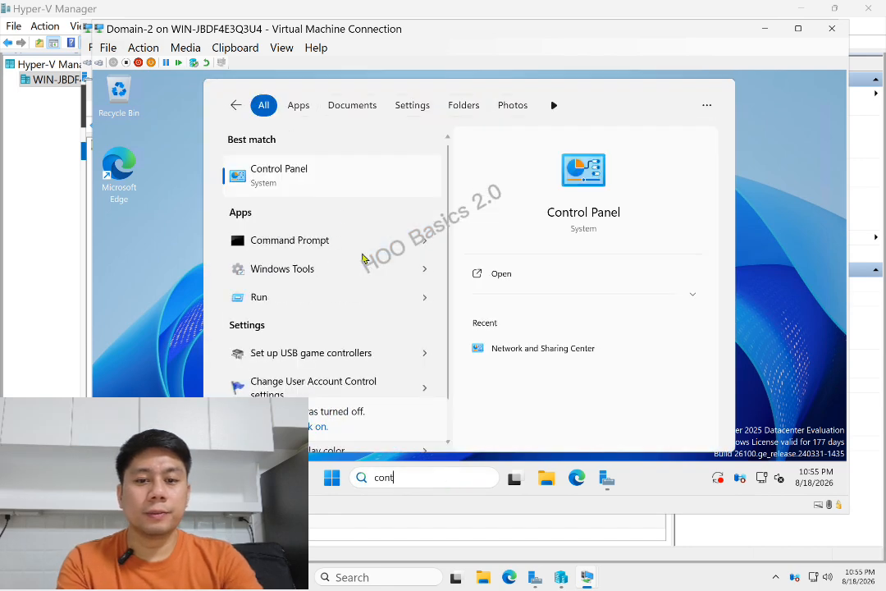
pyautogui.click(303, 172)
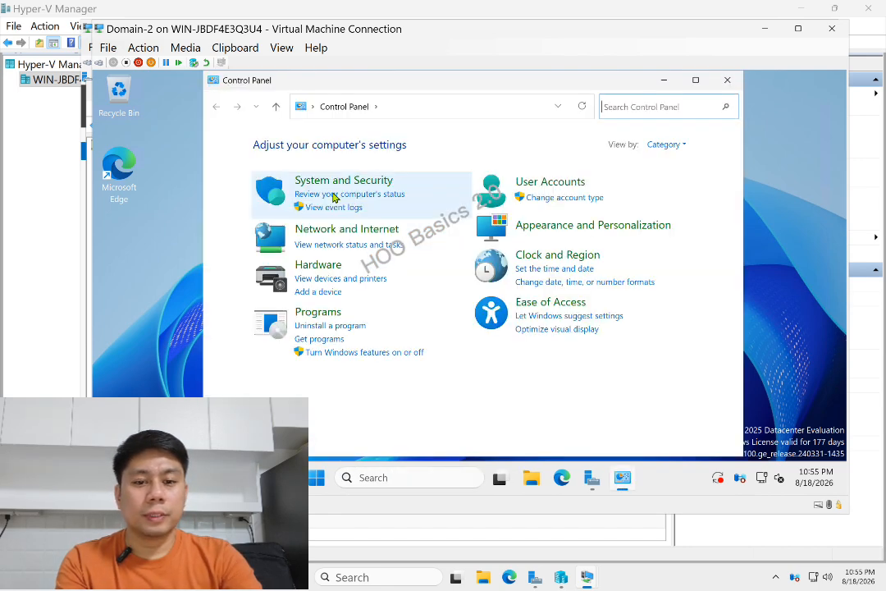
pyautogui.click(273, 230)
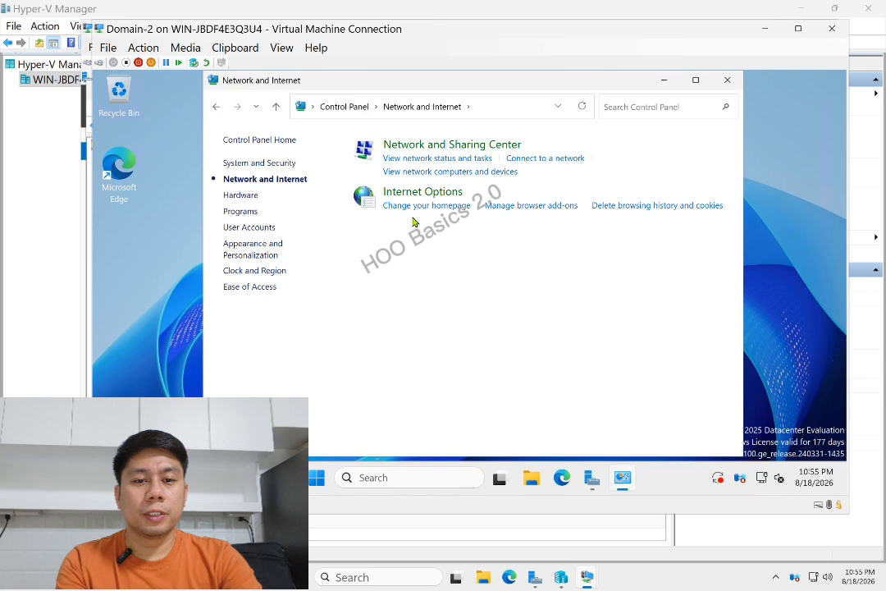
pyautogui.click(416, 145)
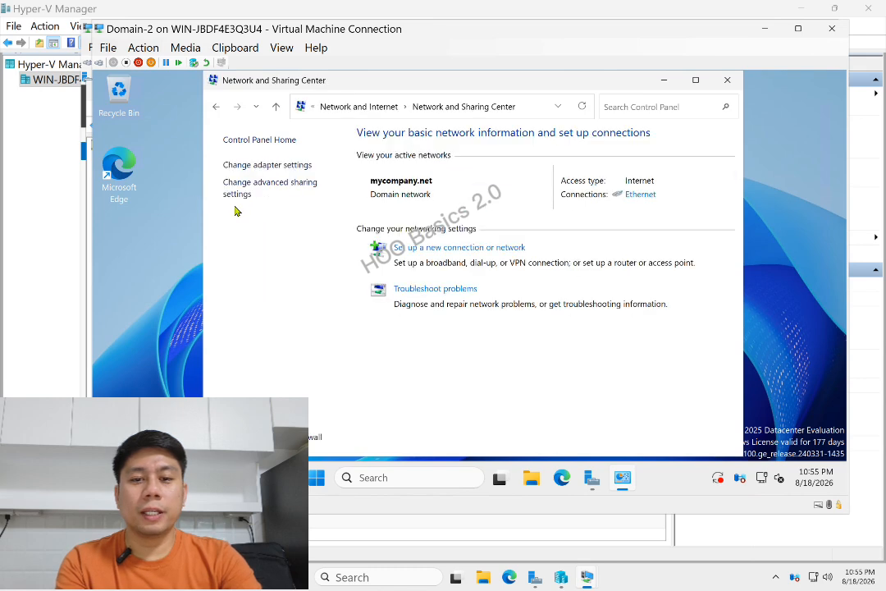
# Open the Internet Protocol Version 4 (TCP/IPv4) properties of the Ethernet adapter
pyautogui.click(262, 165)
pyautogui.doubleClick(263, 175)
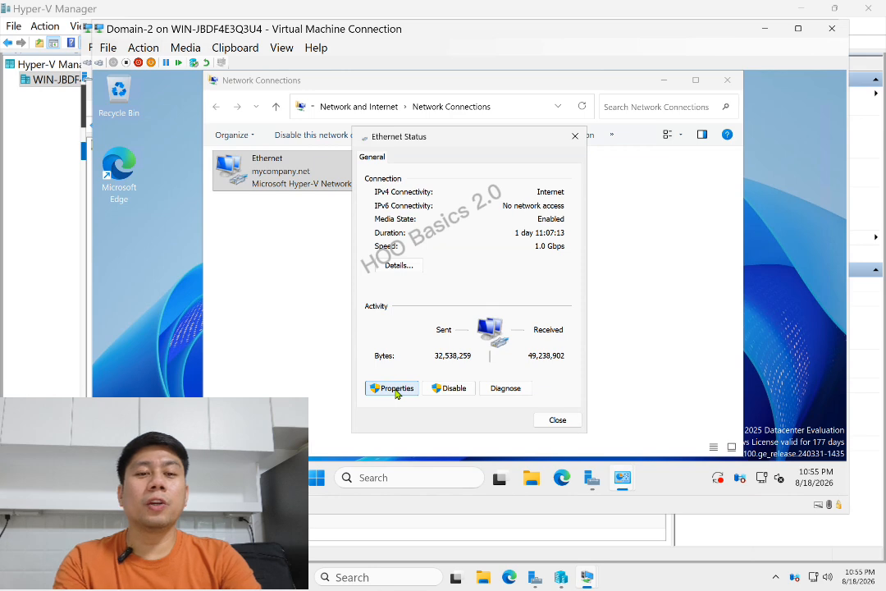
pyautogui.moveTo(476, 33); pyautogui.dragTo(484, 45)
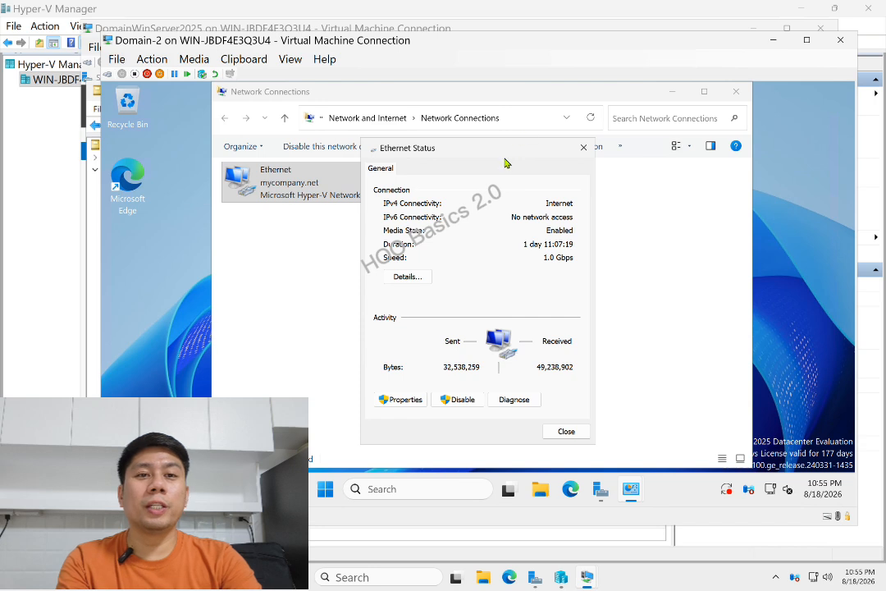
pyautogui.click(402, 401)
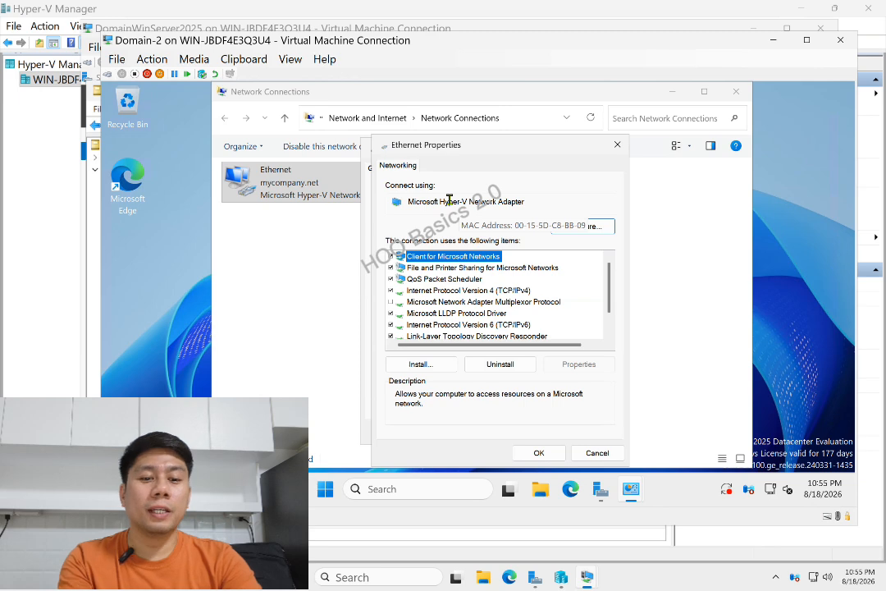
pyautogui.doubleClick(521, 292)
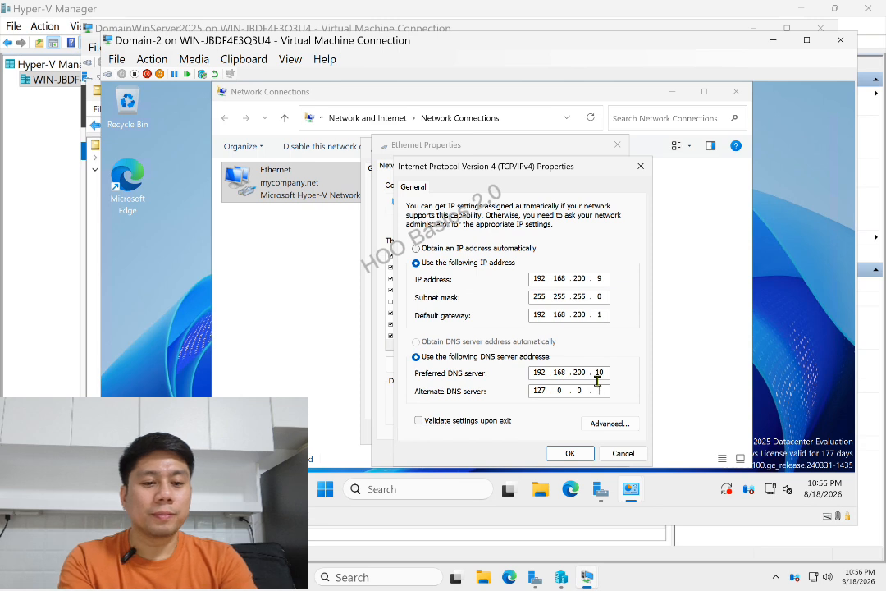
# Clear the alternate DNS server and set the preferred DNS server to 192.168.200.9
pyautogui.press('BackSpace')
pyautogui.press('BackSpace')
pyautogui.press('BackSpace')
pyautogui.press('BackSpace')
pyautogui.press('BackSpace')
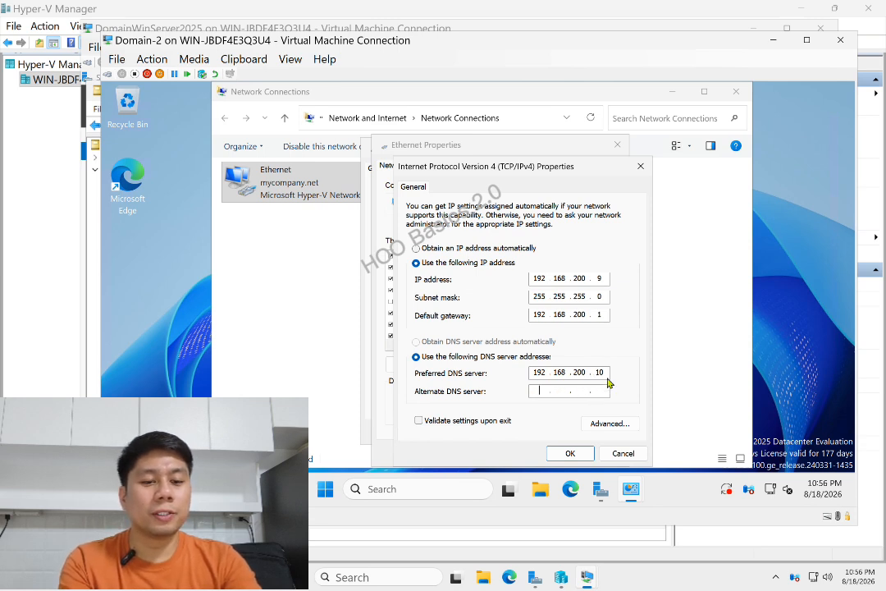
pyautogui.click(598, 373)
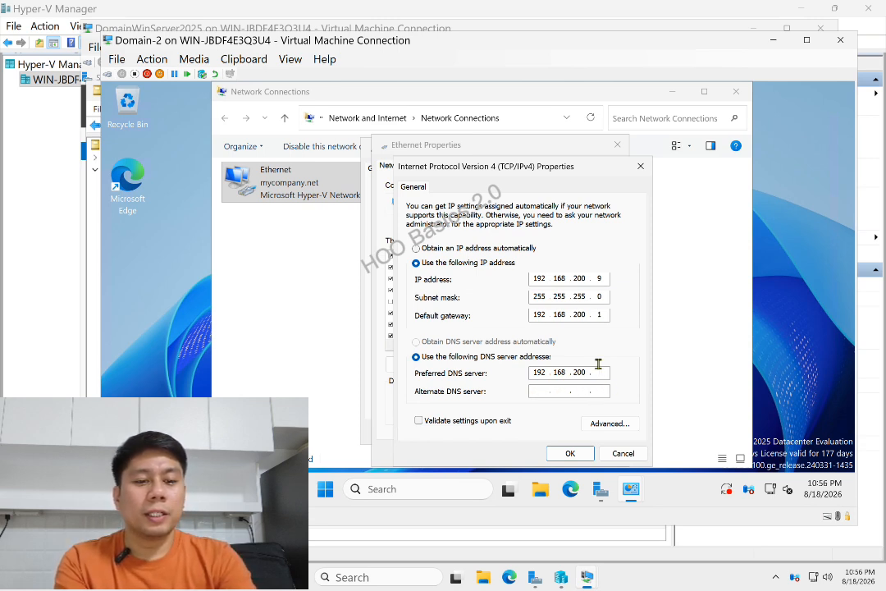
pyautogui.write('9')
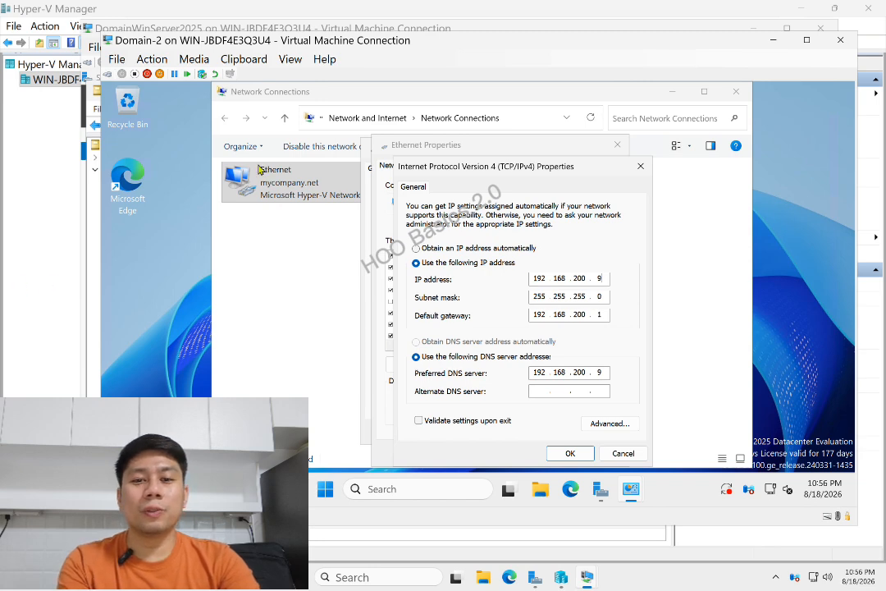
# Compare the adapter's static IP address with its preferred DNS server address
pyautogui.moveTo(354, 41); pyautogui.dragTo(417, 39)
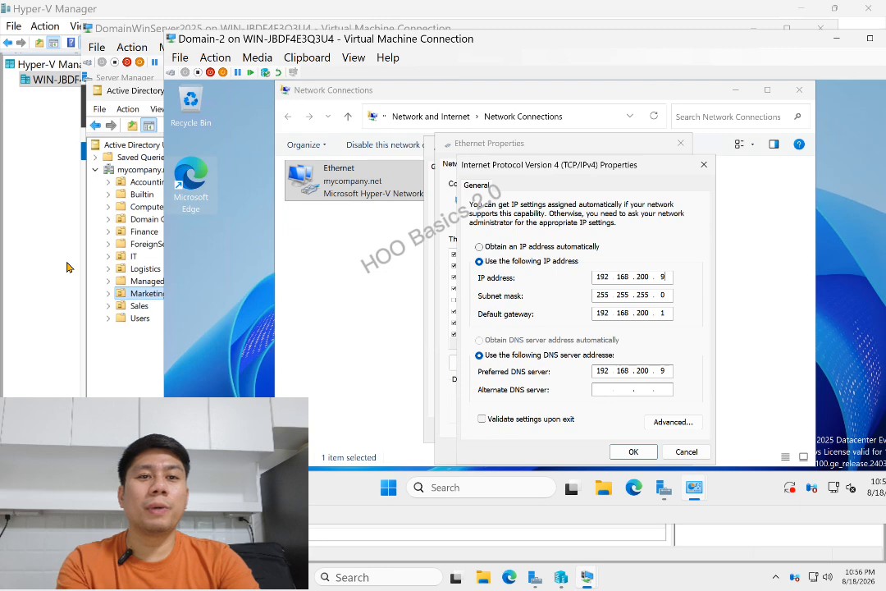
pyautogui.moveTo(610, 38); pyautogui.dragTo(510, 31)
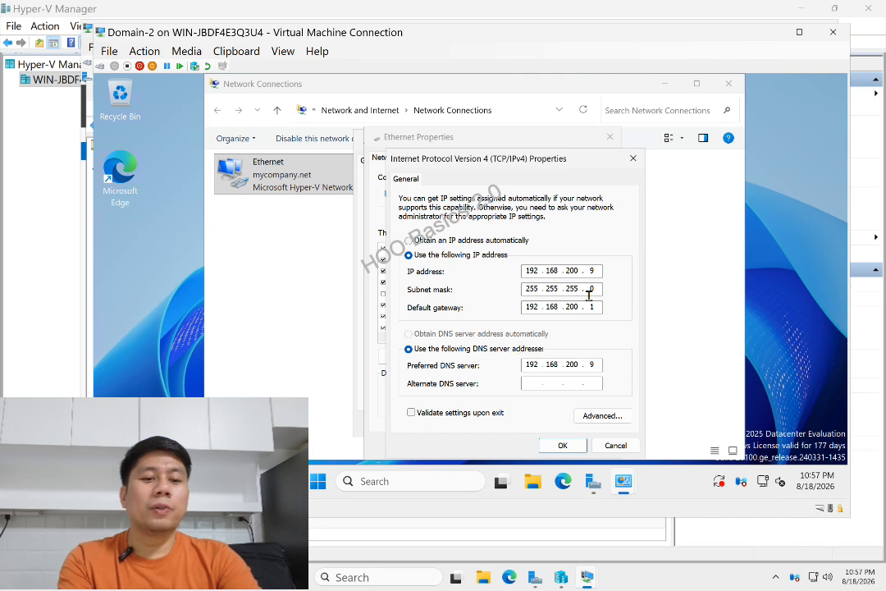
pyautogui.moveTo(595, 270); pyautogui.dragTo(577, 258)
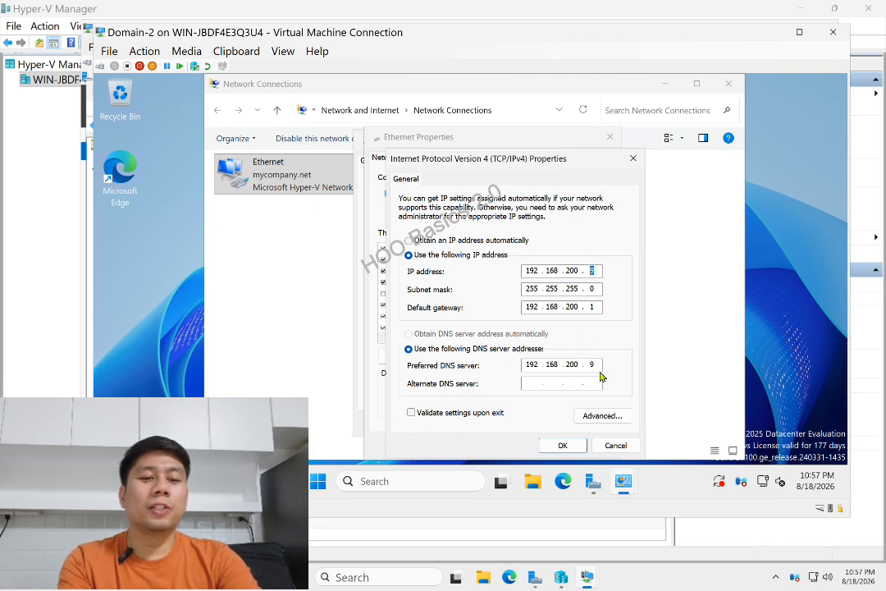
pyautogui.moveTo(594, 365); pyautogui.dragTo(572, 361)
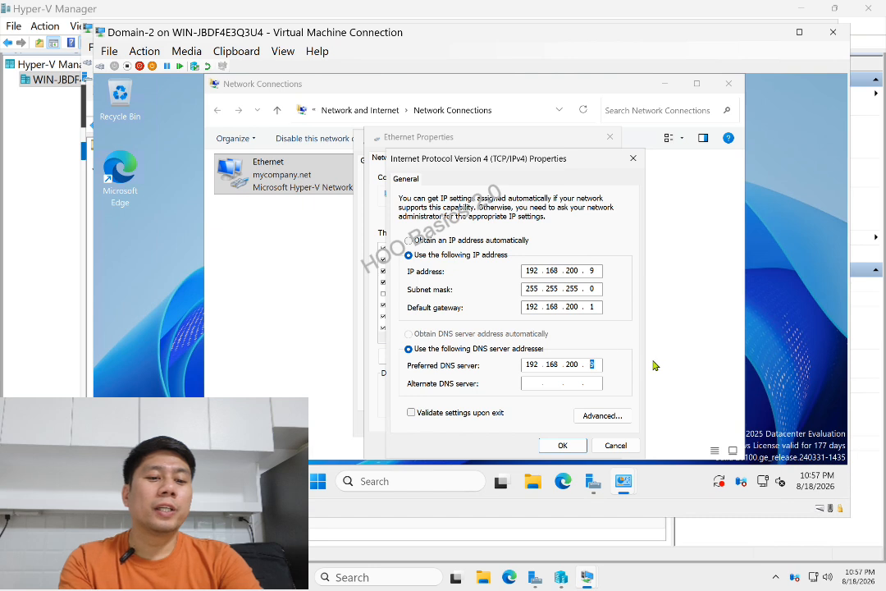
pyautogui.click(596, 360)
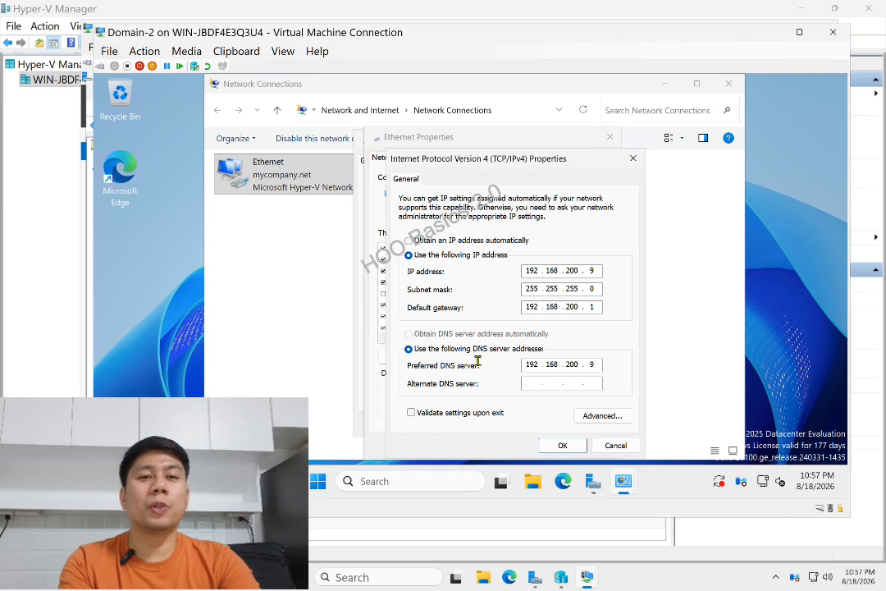
# Apply the IPv4 settings and close the Ethernet dialogs and all network windows
pyautogui.click(564, 446)
pyautogui.click(532, 446)
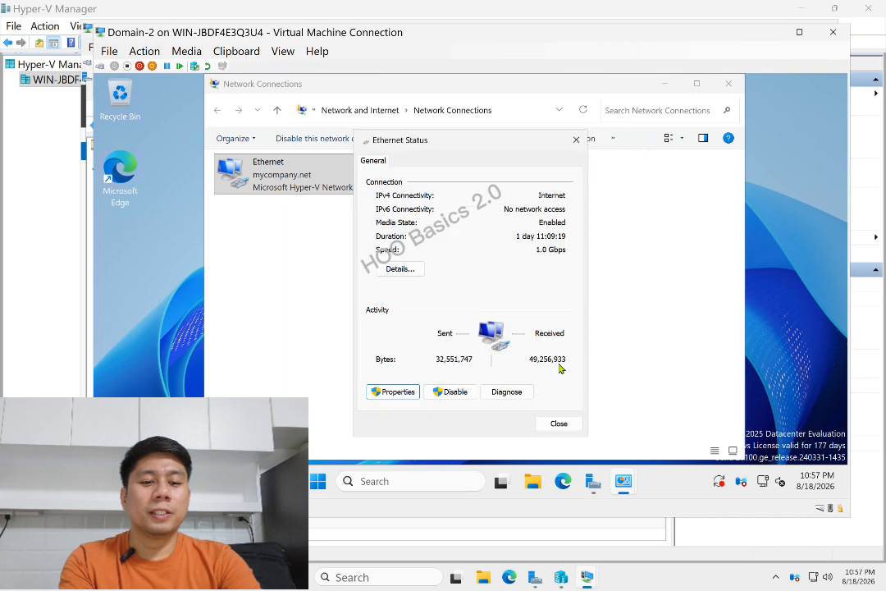
pyautogui.click(559, 423)
pyautogui.click(728, 83)
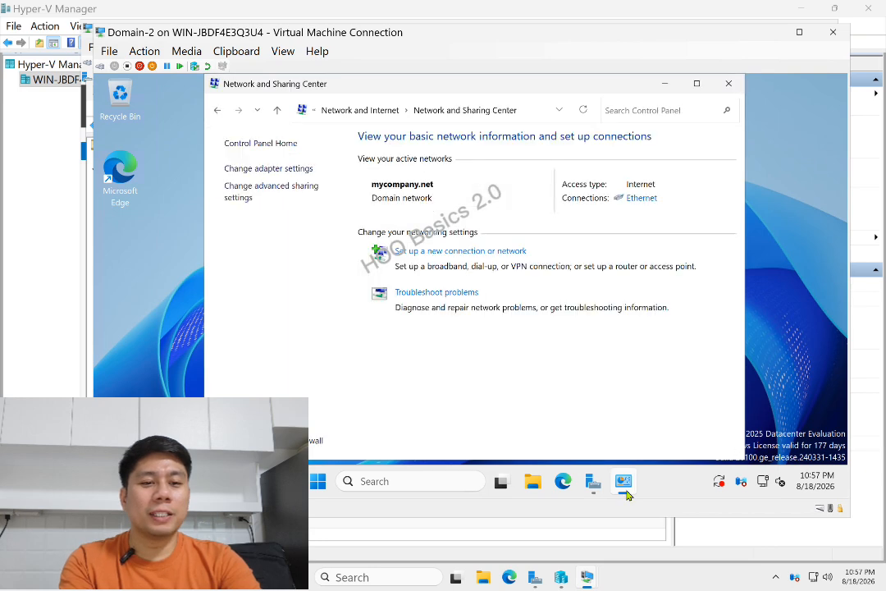
pyautogui.click(728, 84)
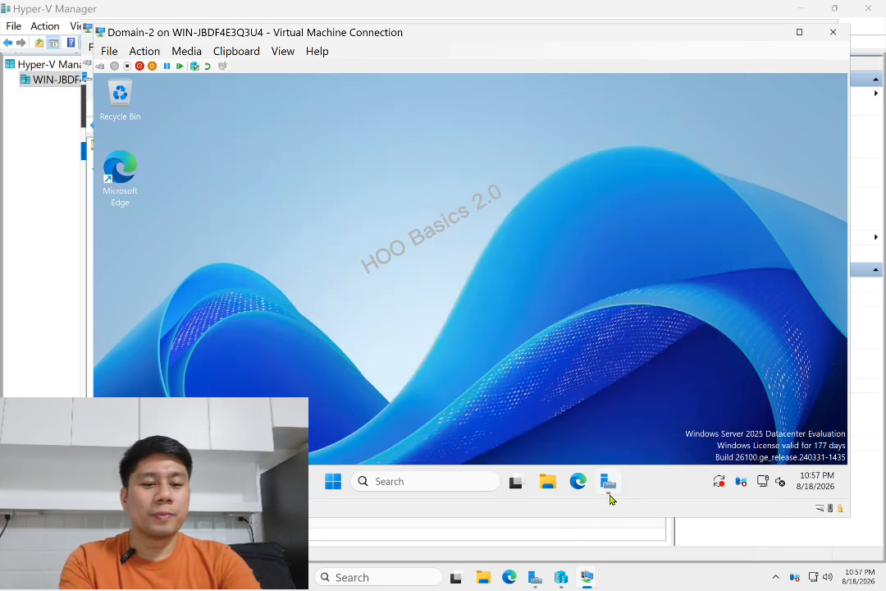
# Open Active Directory Users and Computers from Server Manager and expand the mycompany.net domain
pyautogui.click(608, 483)
pyautogui.click(746, 110)
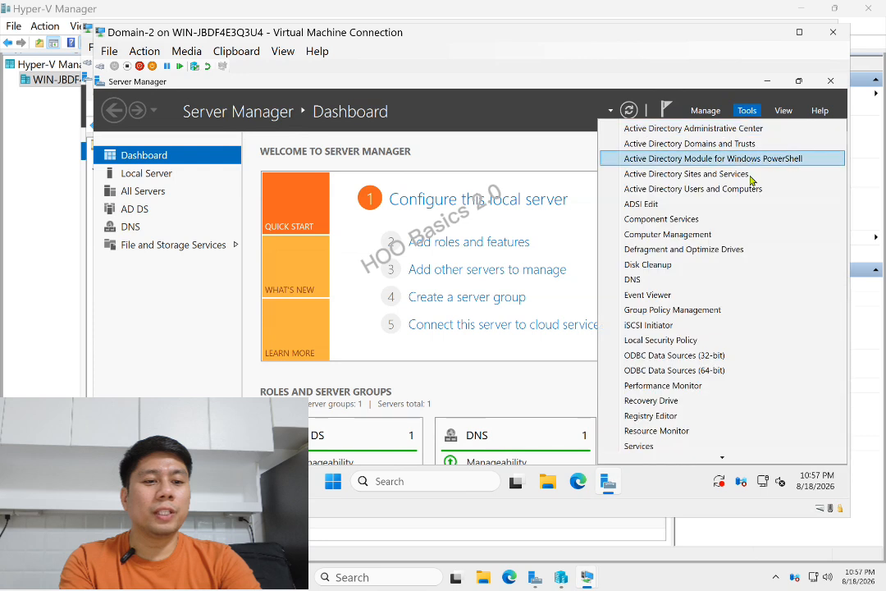
pyautogui.click(742, 189)
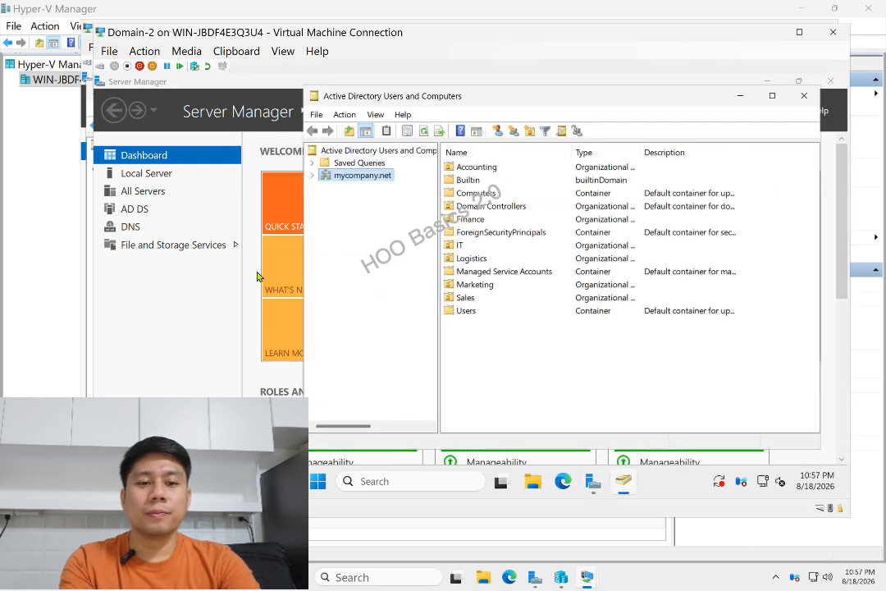
pyautogui.doubleClick(353, 176)
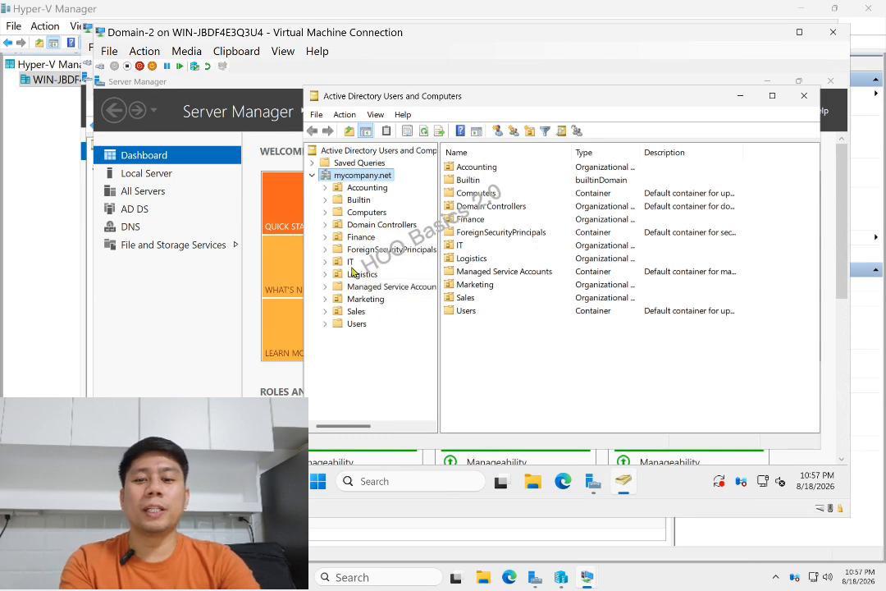
# Switch to the DomainWinServer2025 virtual machine to compare its mycompany.net directory tree, and return to Domain-2
pyautogui.click(37, 325)
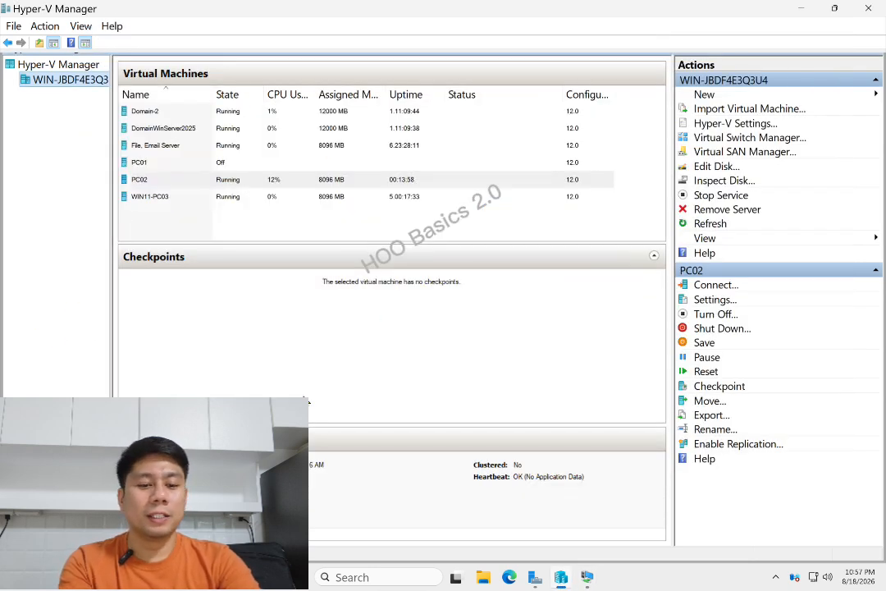
pyautogui.moveTo(587, 579)
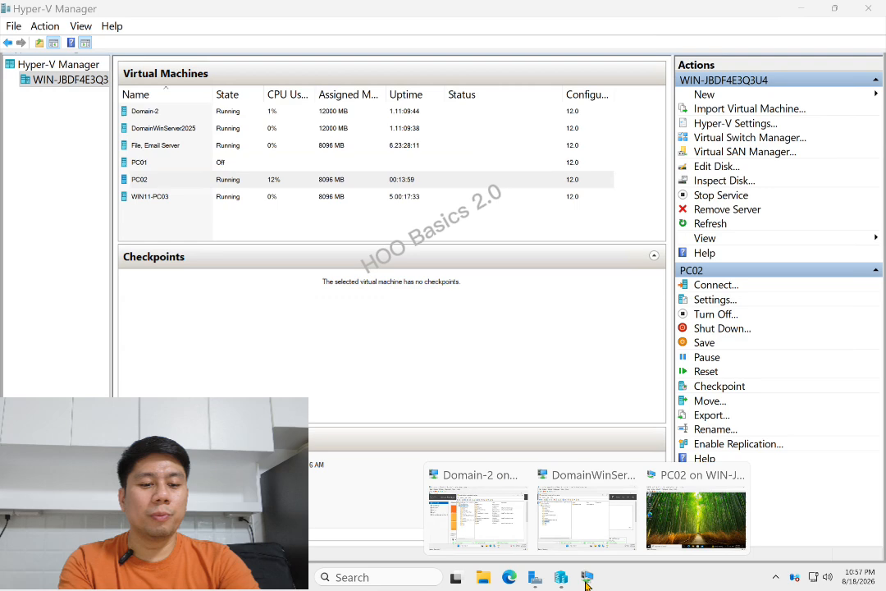
pyautogui.click(585, 523)
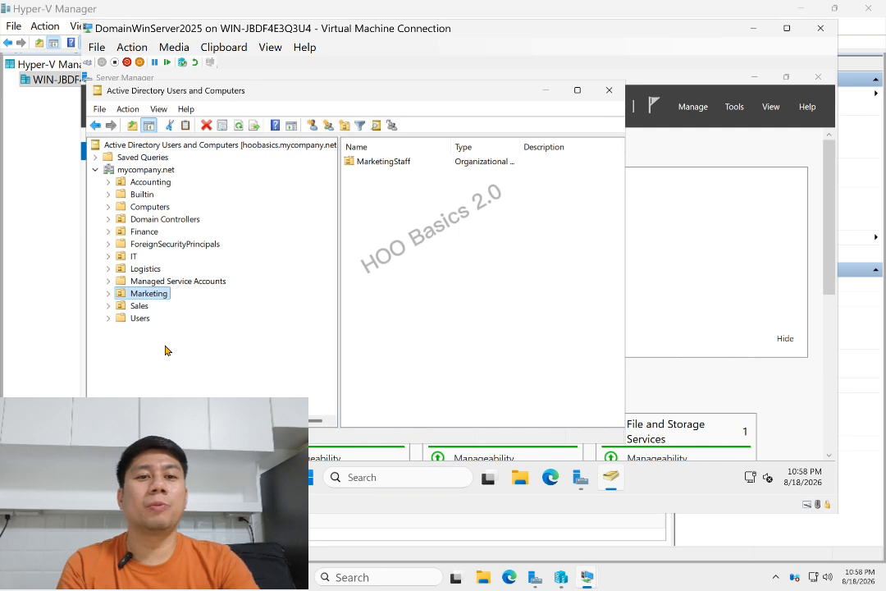
pyautogui.moveTo(586, 579)
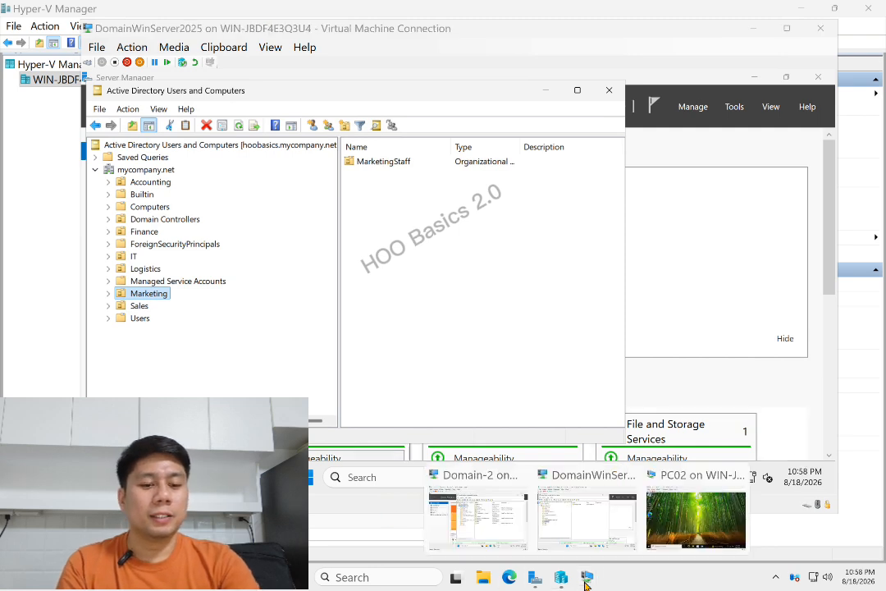
pyautogui.click(480, 480)
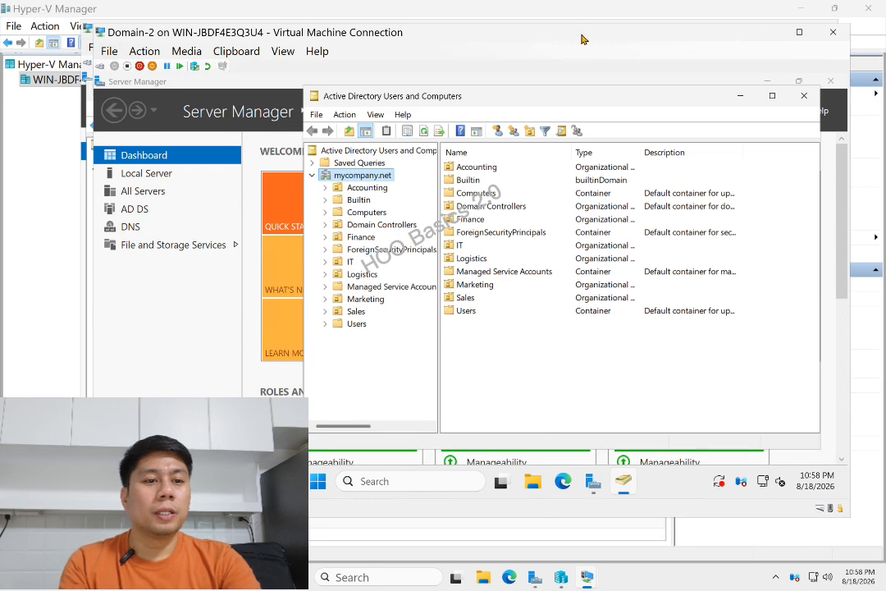
# Close Active Directory Users and Computers, and examine the lazada.com.ph forward lookup zone's records in DNS Manager
pyautogui.click(803, 95)
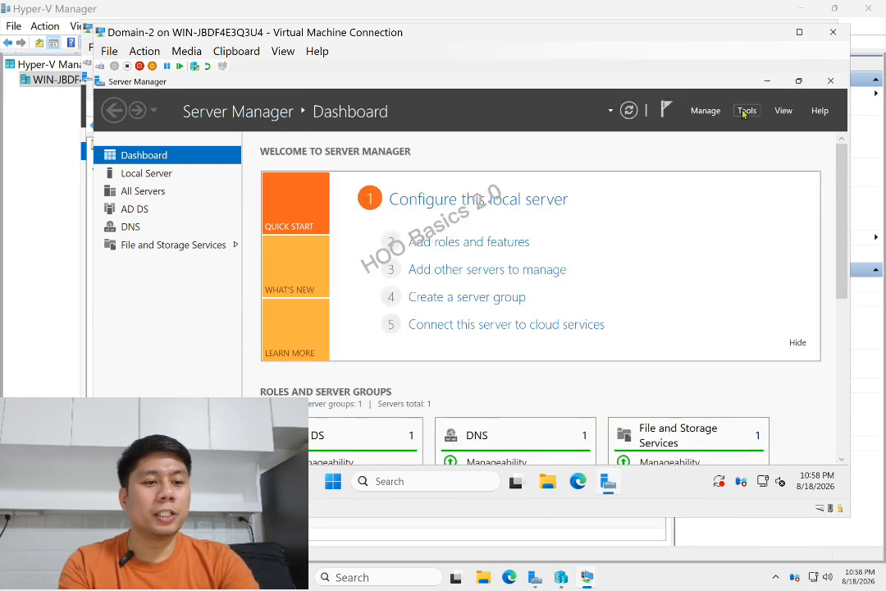
pyautogui.click(744, 114)
pyautogui.click(640, 281)
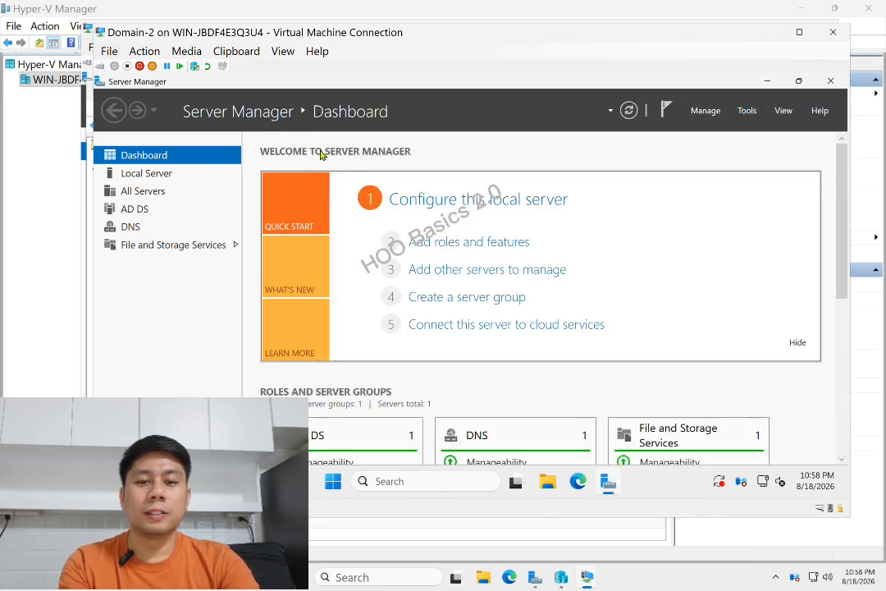
pyautogui.click(151, 187)
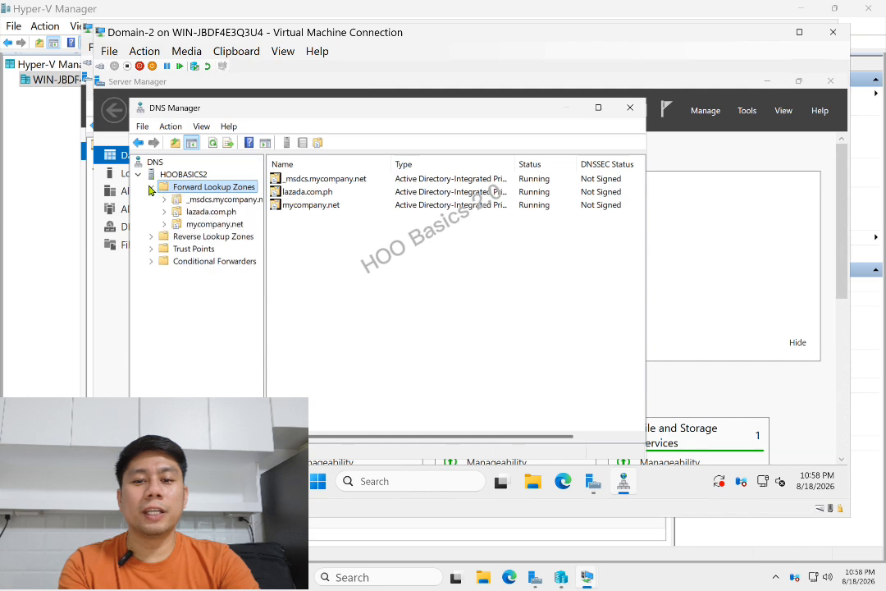
pyautogui.click(320, 241)
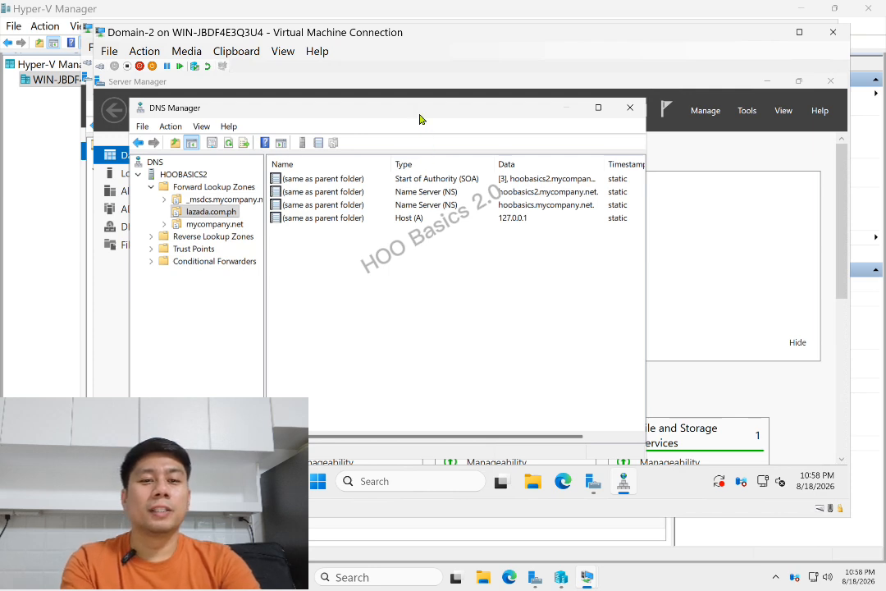
pyautogui.moveTo(356, 104); pyautogui.dragTo(428, 103)
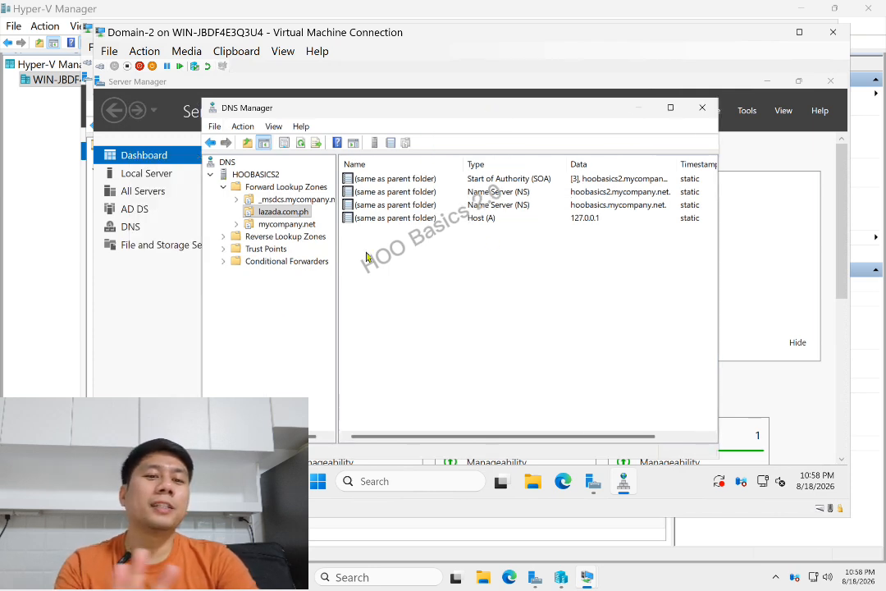